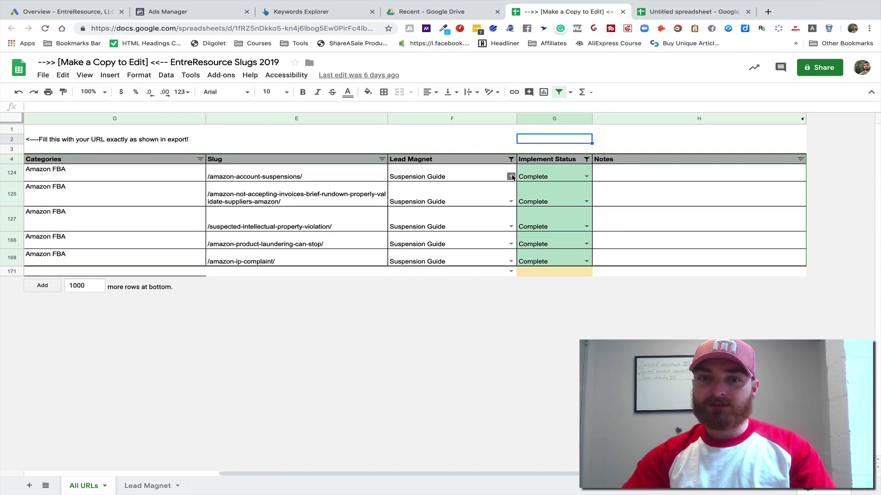
- Open the Lead Magnet choices for row 124 and close them, keeping Suspension Guide
left_click(510, 176)
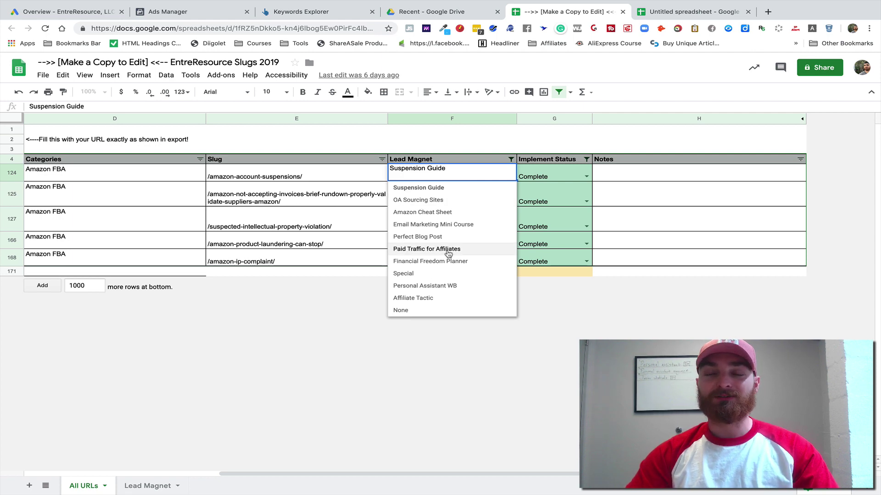
key("ctrl+Tab")
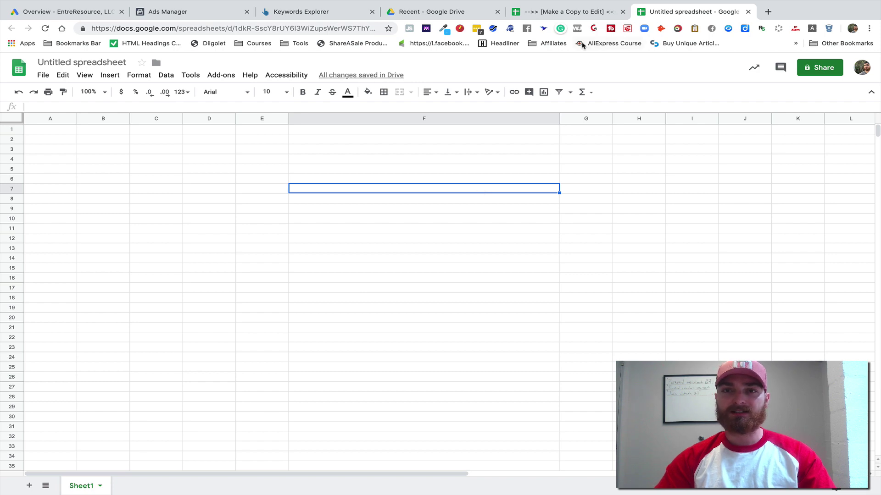
left_click(576, 13)
left_click(460, 189)
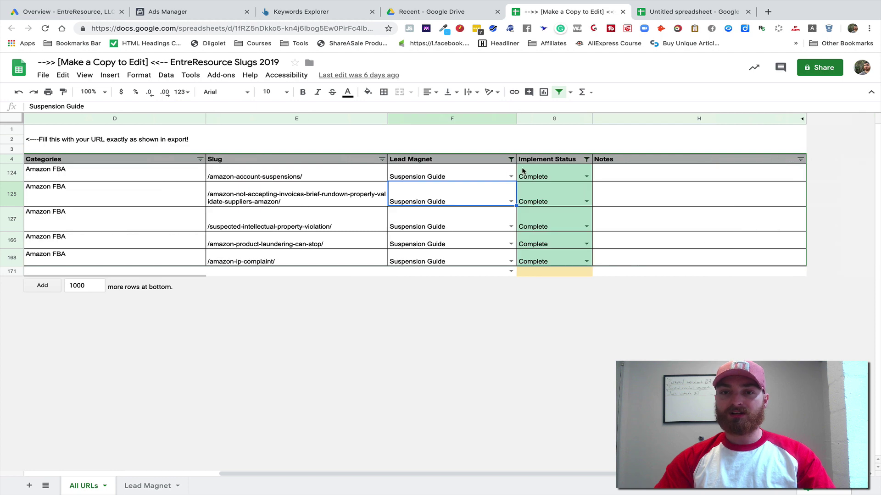
- Set F124 to Financial Freedom Planner, undo back to Suspension Guide, then go to the Untitled spreadsheet
left_click(510, 176)
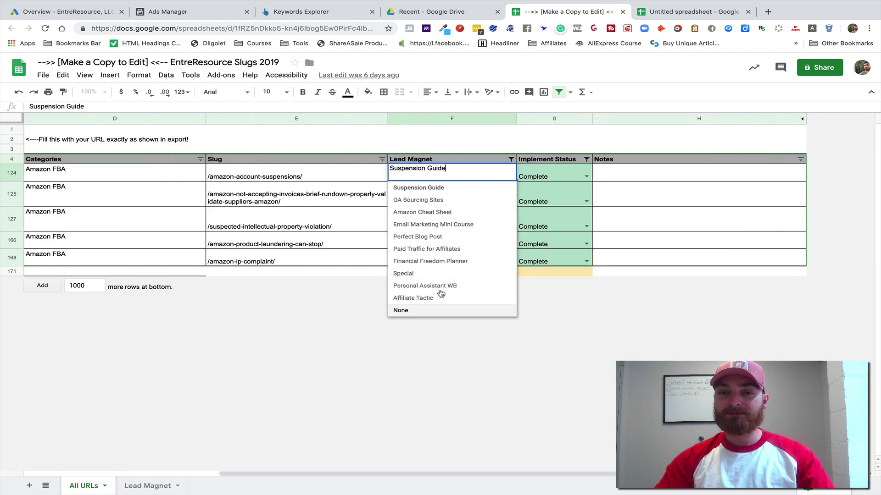
left_click(440, 261)
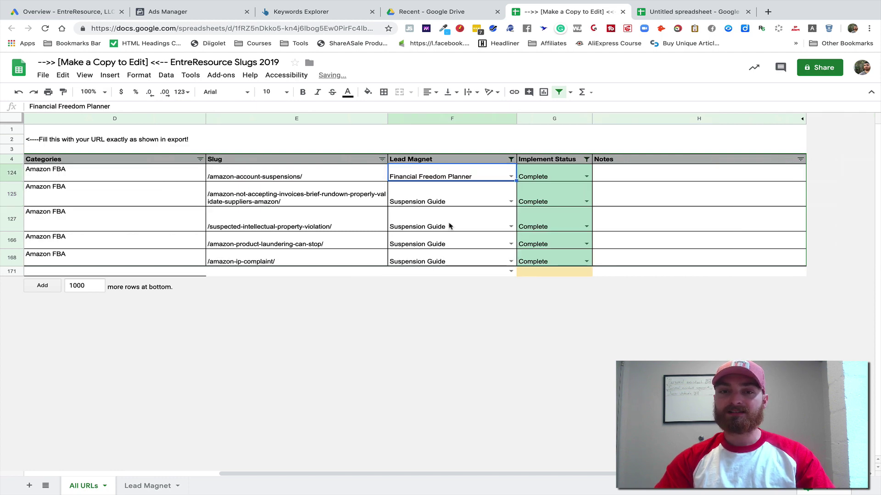
left_click(510, 177)
key("ctrl+z")
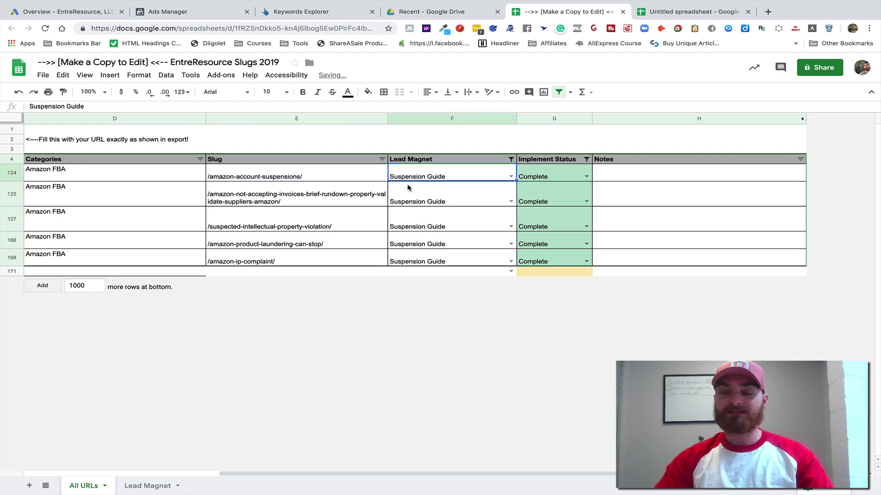
left_click(686, 10)
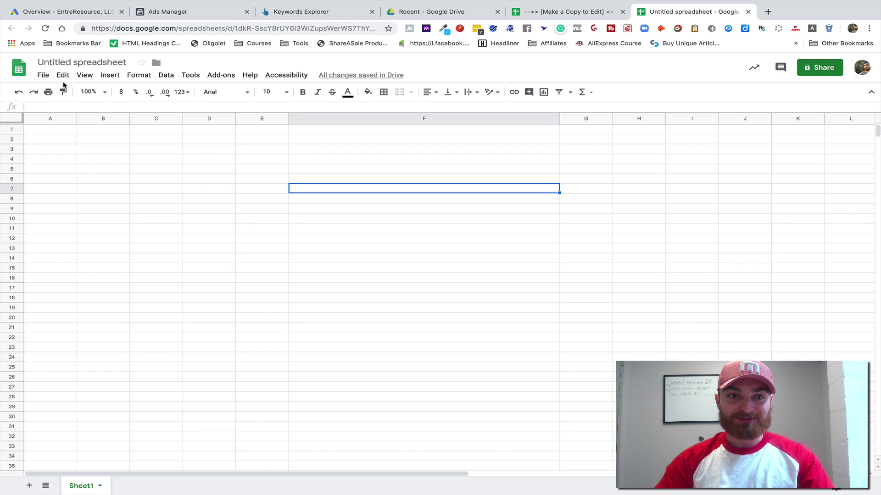
- Retitle the blank spreadsheet 'Drop Down Example'
left_click(82, 62)
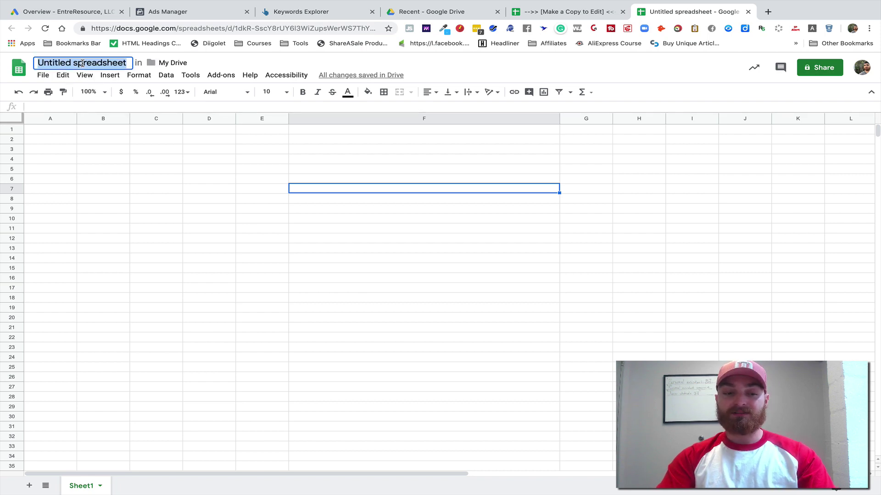
type("Drop Down ")
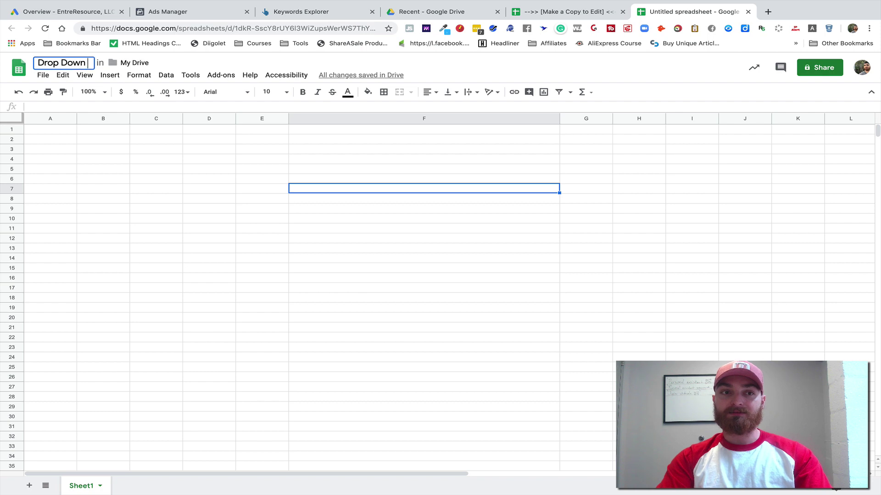
type("Example")
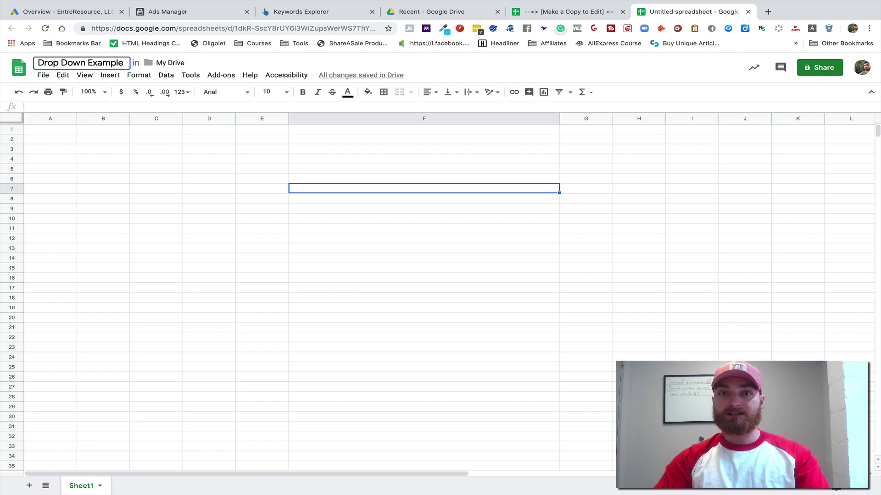
left_click(255, 281)
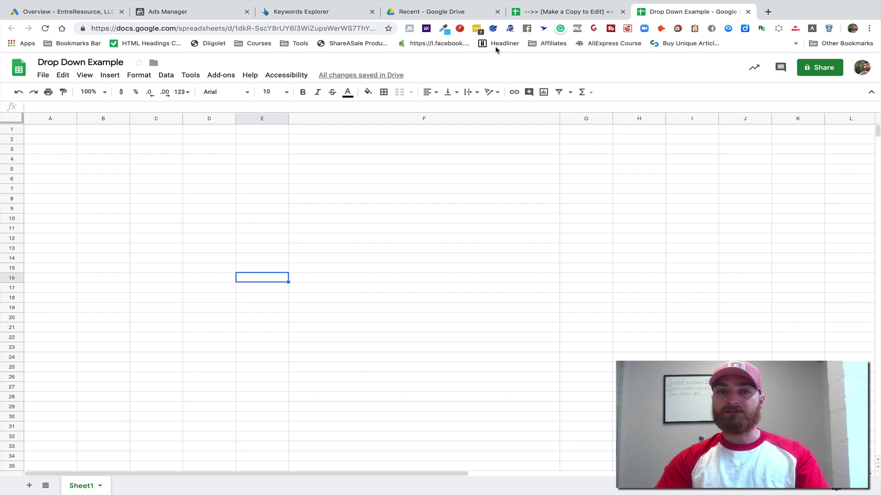
- Start File > Make a copy, then cancel without copying
left_click(43, 75)
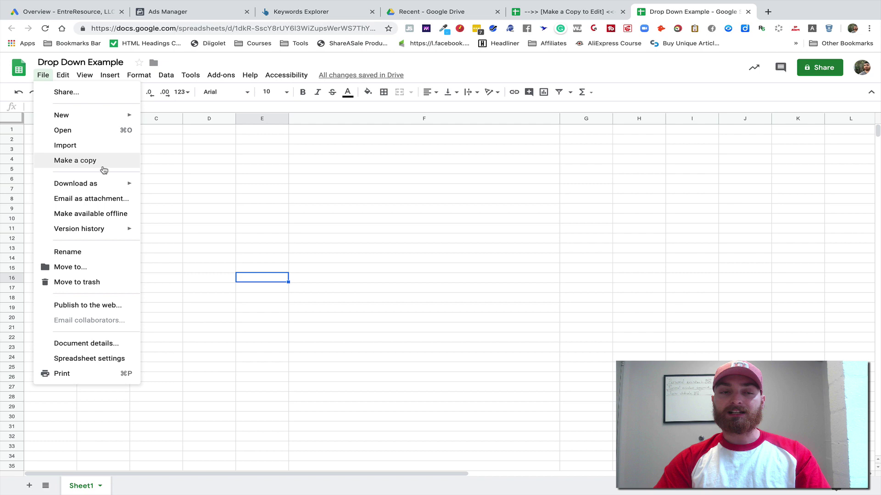
left_click(103, 170)
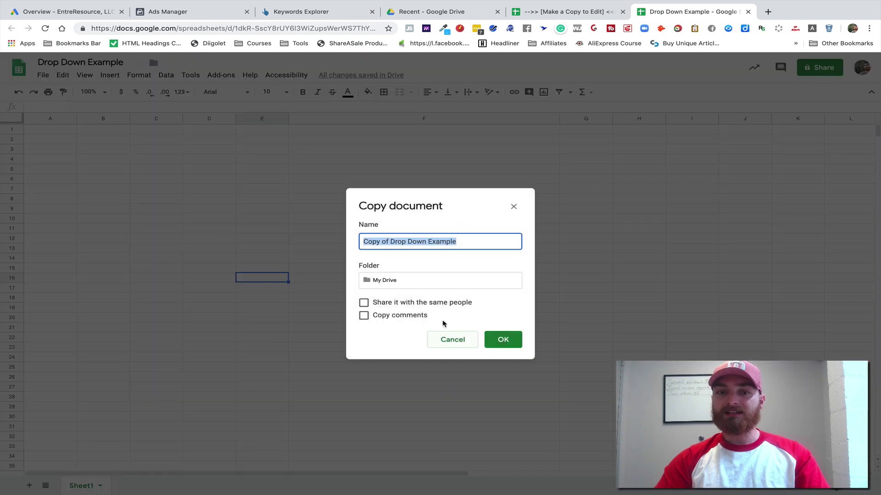
left_click(443, 345)
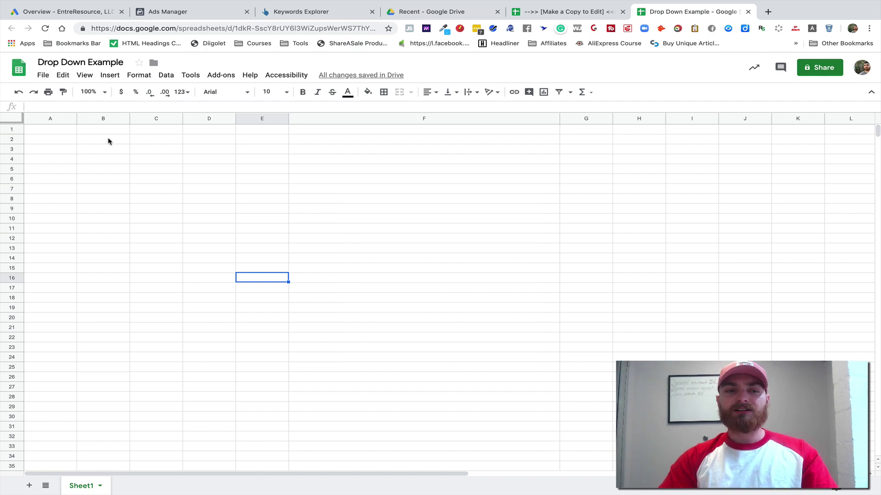
- Enter Apples, Pears, Peaches, Plumbs and Grapes into B2 through B6 of Sheet1
left_click(109, 141)
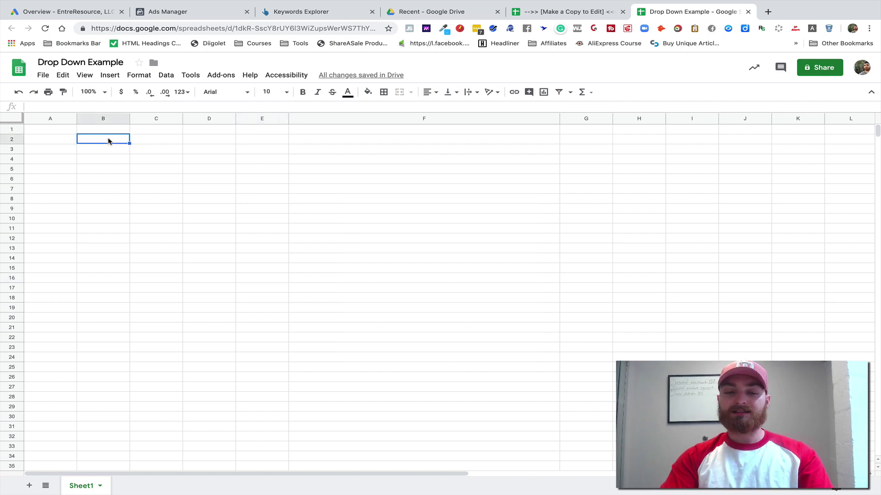
type("Apples")
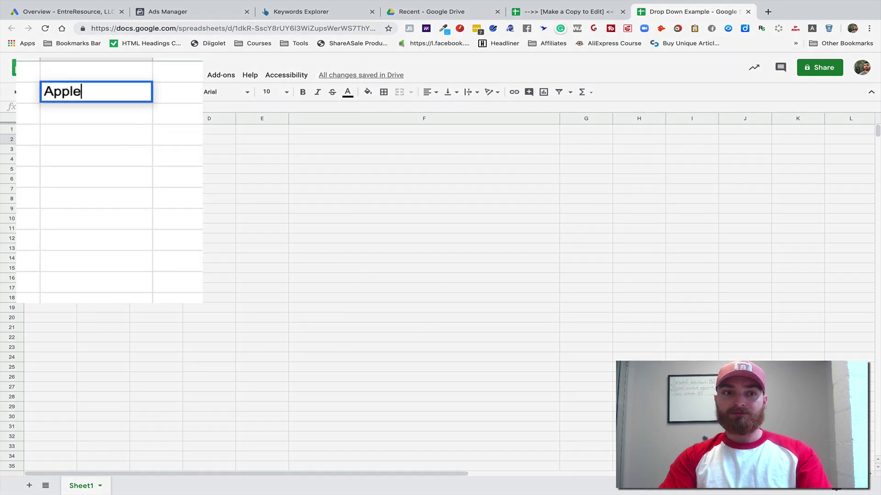
key("Return")
type("Pears")
key("Return")
type("Peaches")
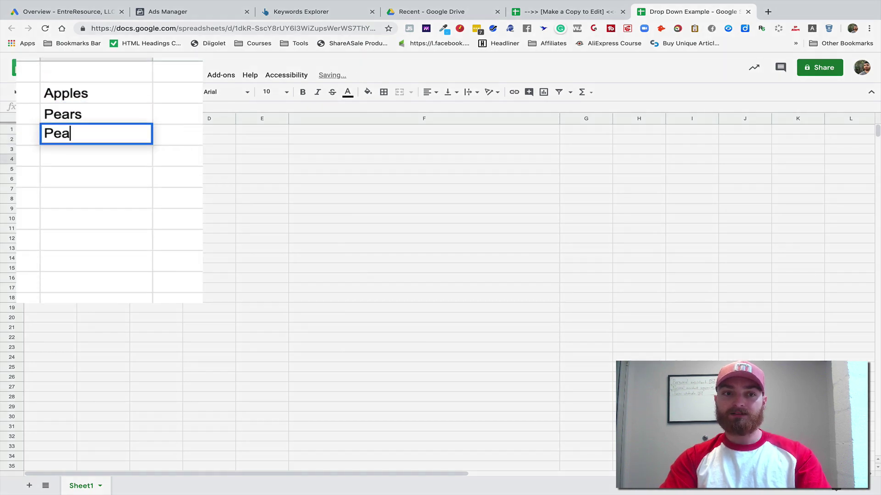
key("Return")
type("Plumbs")
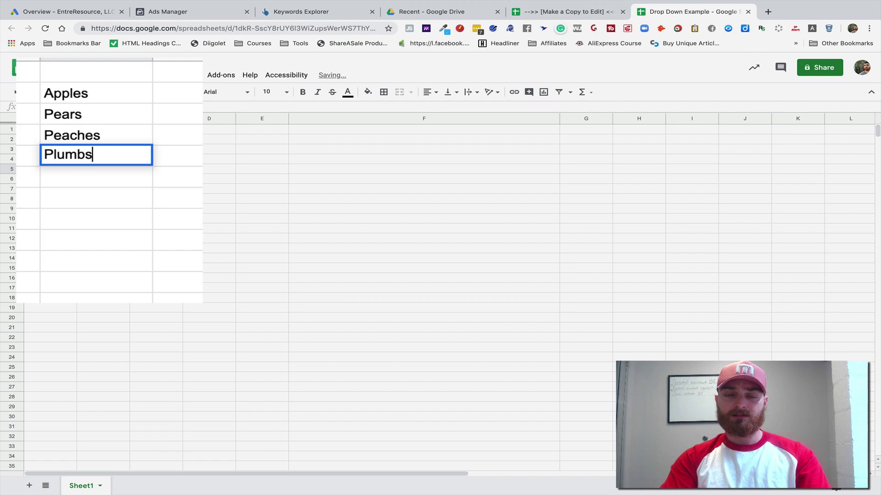
key("Return")
type("Grapes")
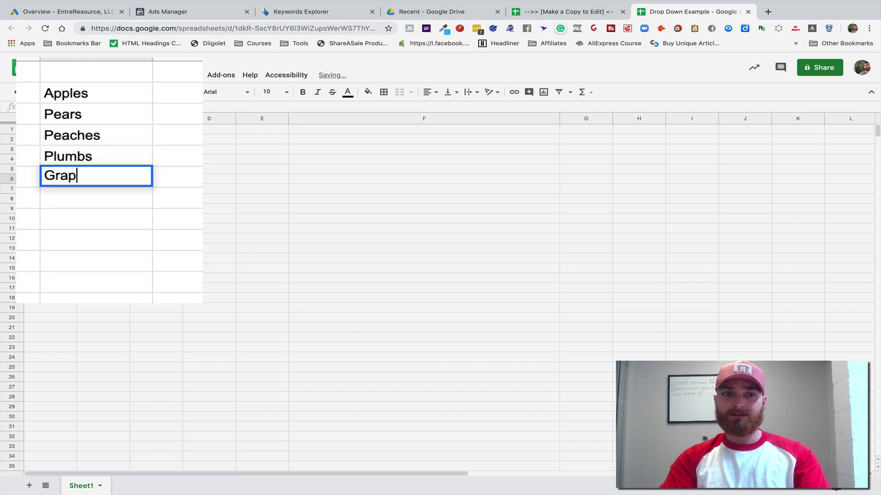
key("Return")
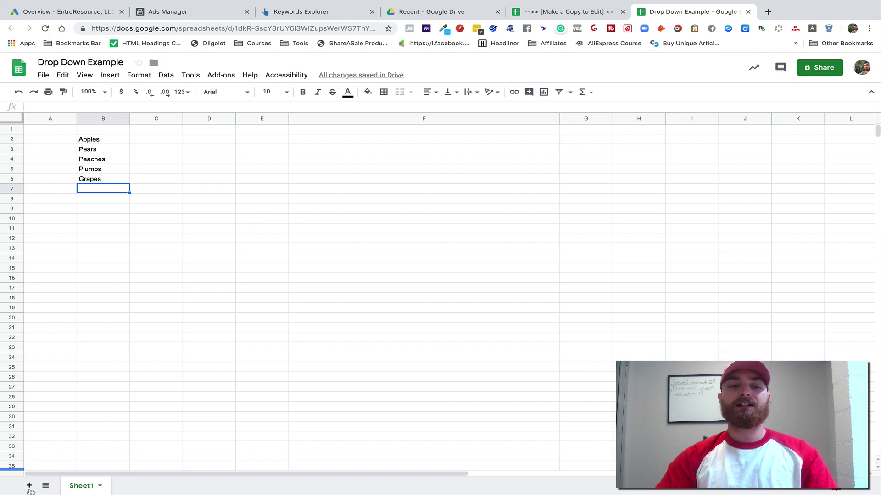
- Add a new blank Sheet2 alongside the fruit list on Sheet1
left_click(30, 486)
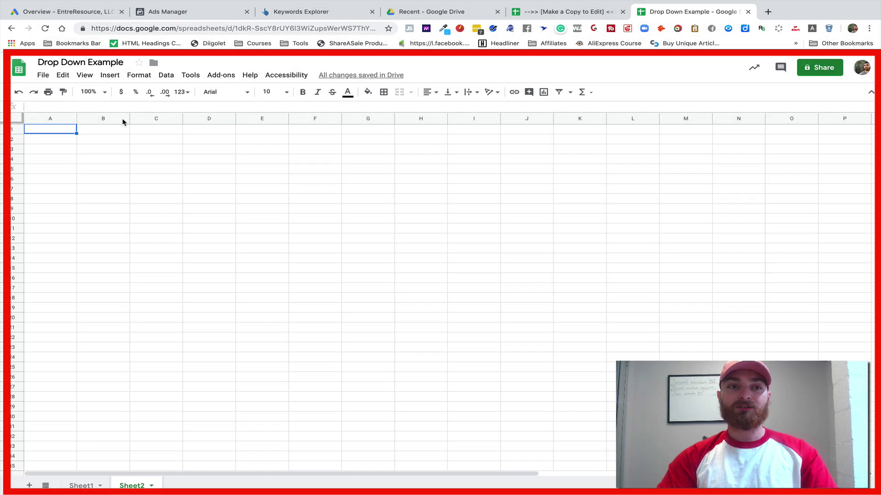
left_click(85, 485)
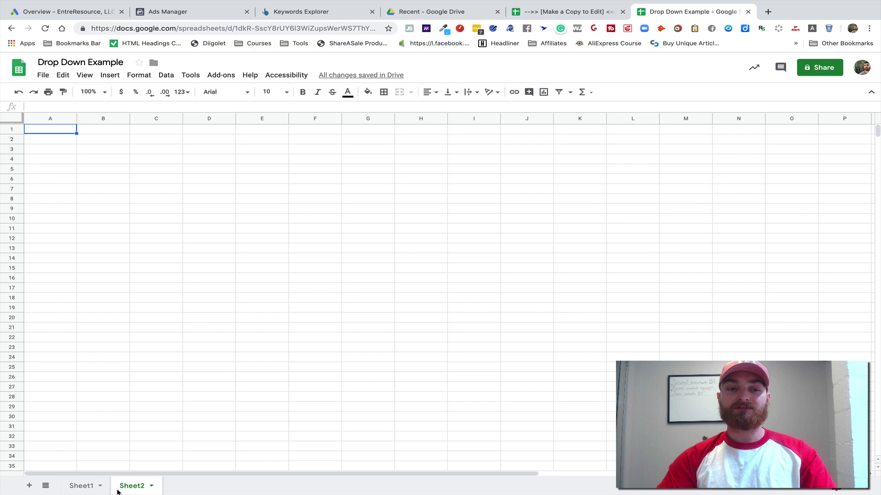
left_click(85, 486)
left_click(155, 481)
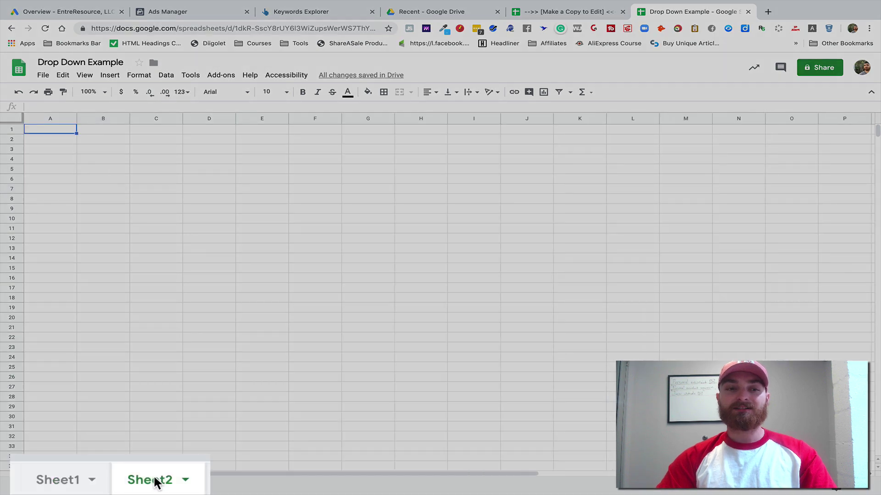
- Rename Sheet1 to 'Data' and move it after Sheet2
double_click(65, 480)
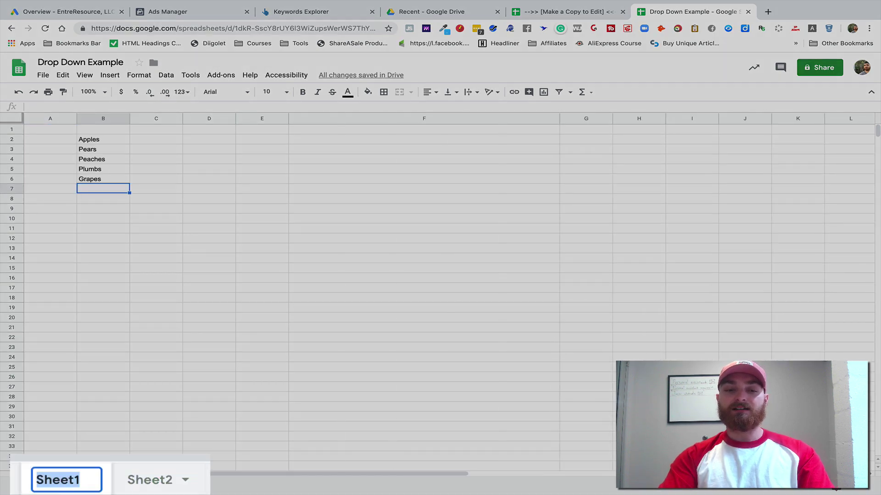
type("Data")
key("Return")
left_click_drag(74, 485, 144, 485)
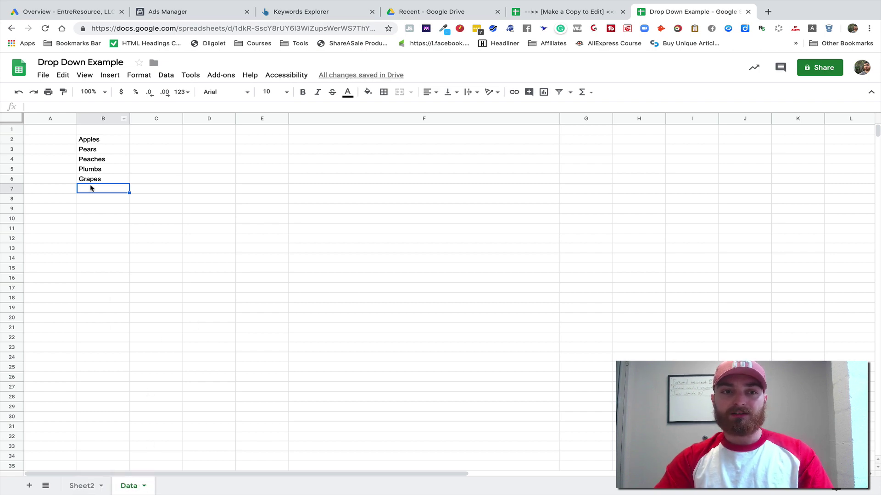
- Rename Sheet2 to 'Drop Down' and select its cell B2
left_click(83, 486)
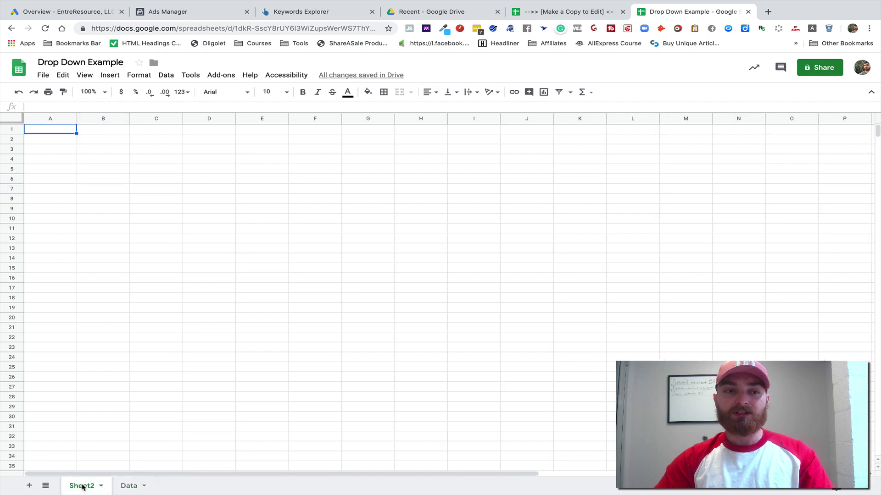
double_click(82, 486)
type("Drop Down")
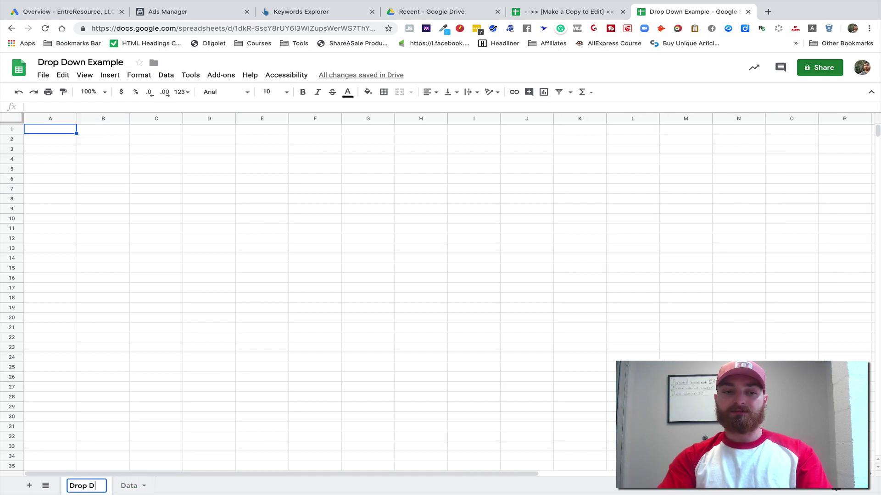
left_click(174, 412)
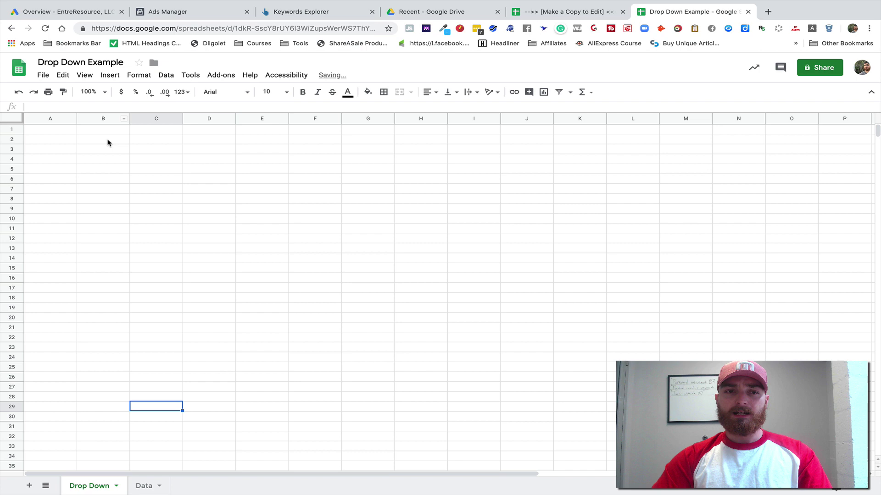
left_click(108, 142)
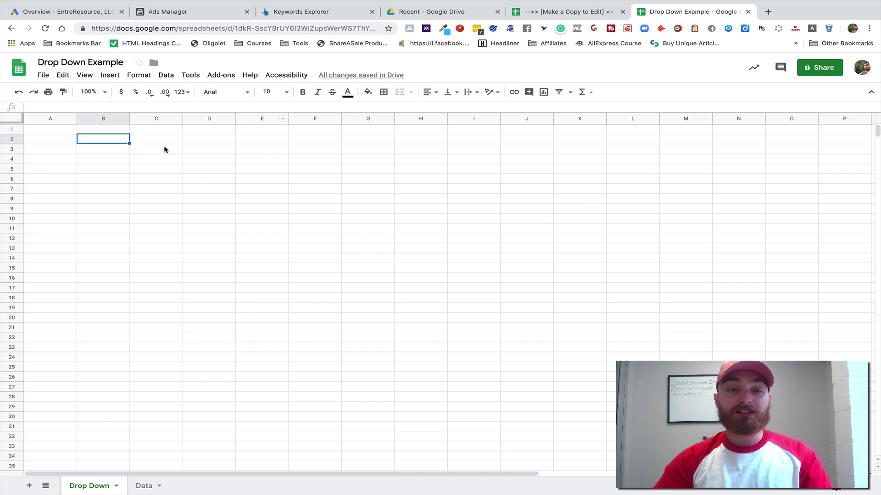
- Open Data validation for B2 with the criteria kept as List from a range
left_click(164, 78)
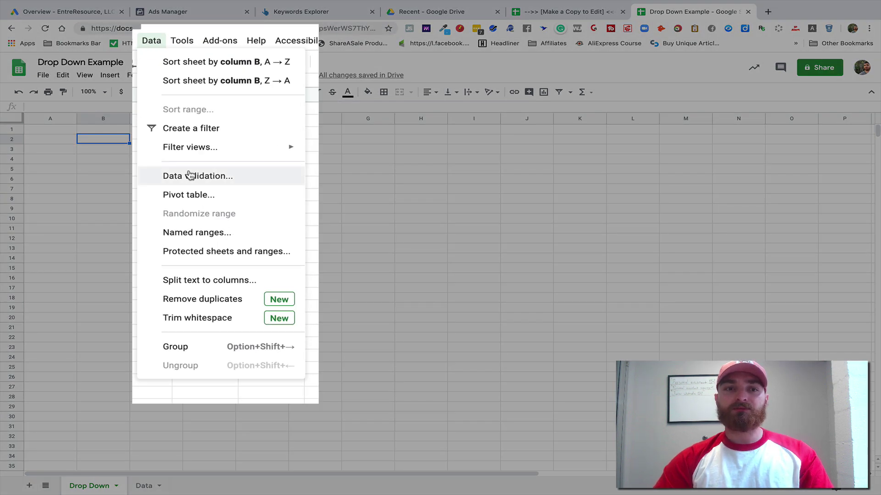
left_click(245, 184)
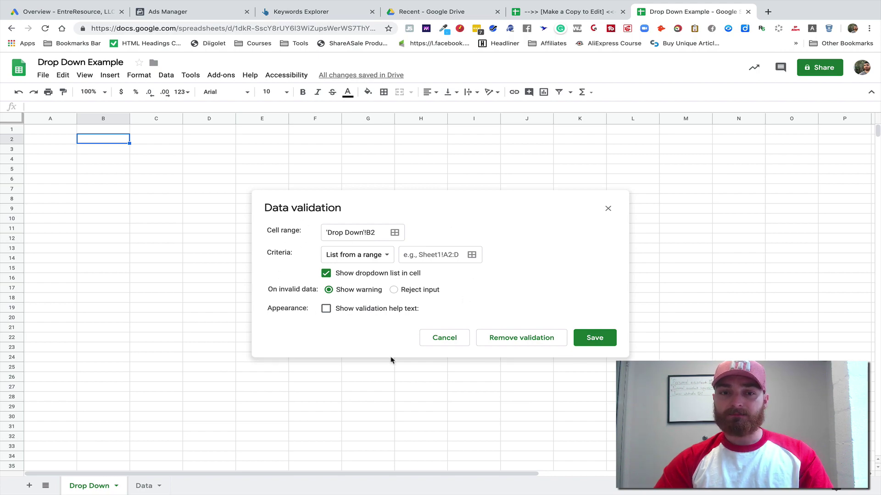
left_click(374, 259)
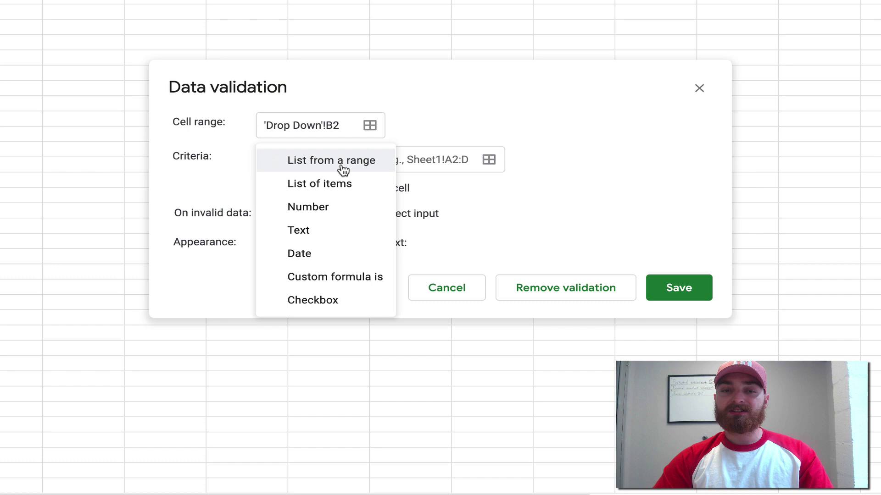
left_click(340, 169)
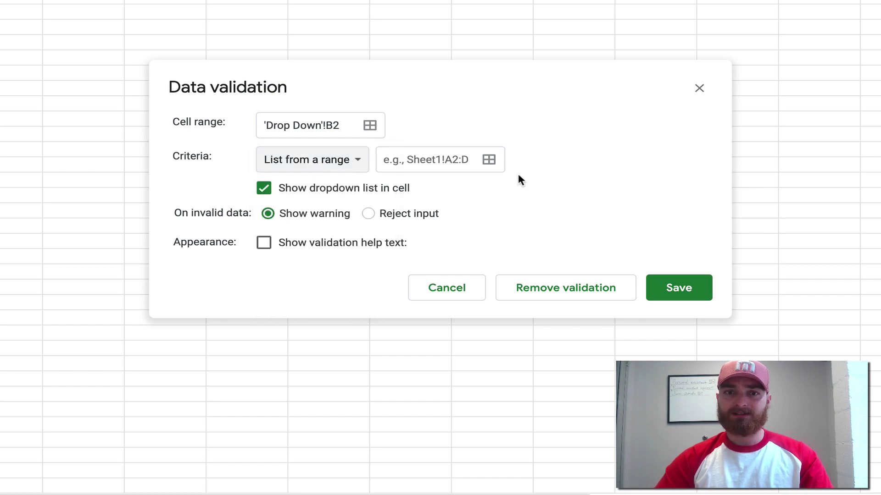
left_click(354, 164)
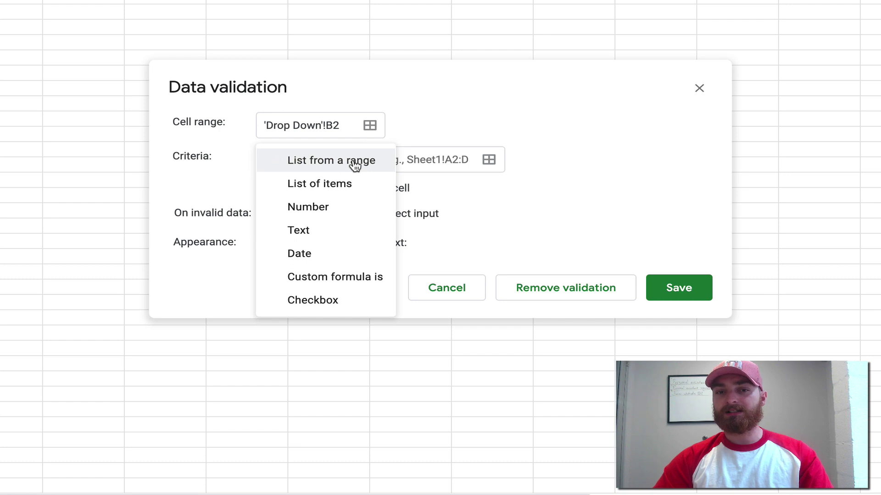
left_click(334, 166)
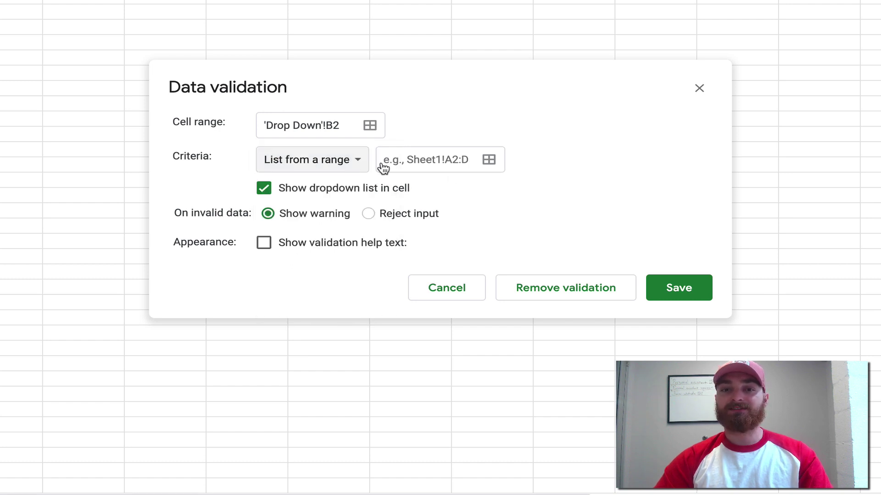
- Pick the fruit range Data!B2:B6 on the Data sheet as the list source
left_click(488, 161)
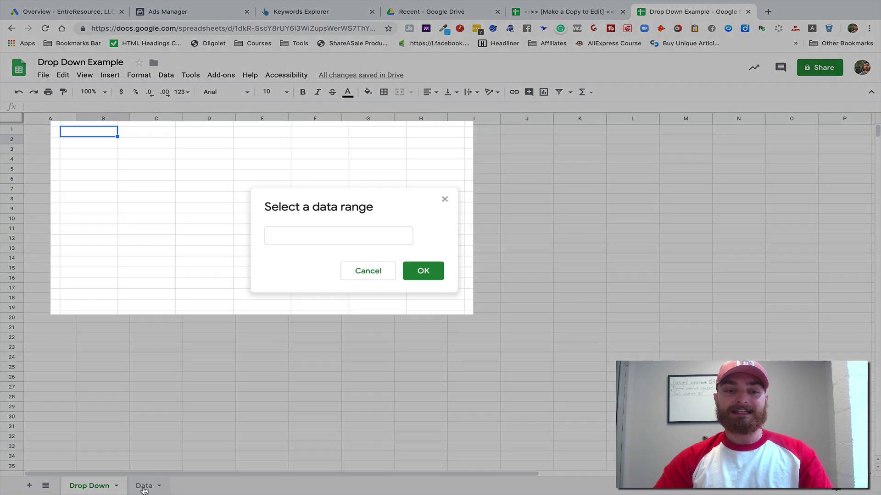
left_click(144, 487)
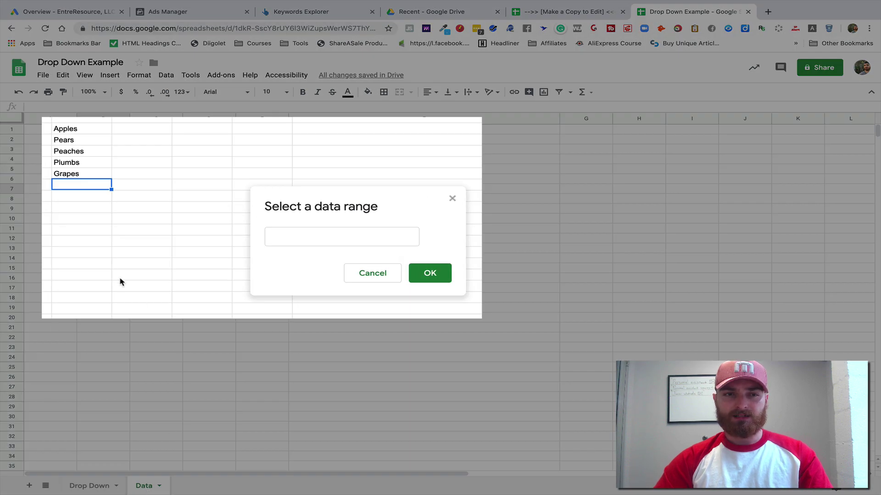
left_click(91, 134)
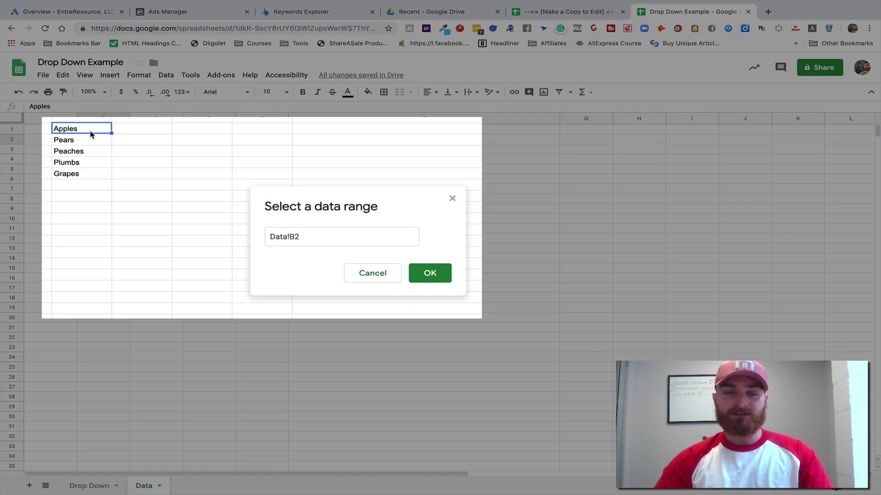
left_click_drag(91, 134, 83, 178)
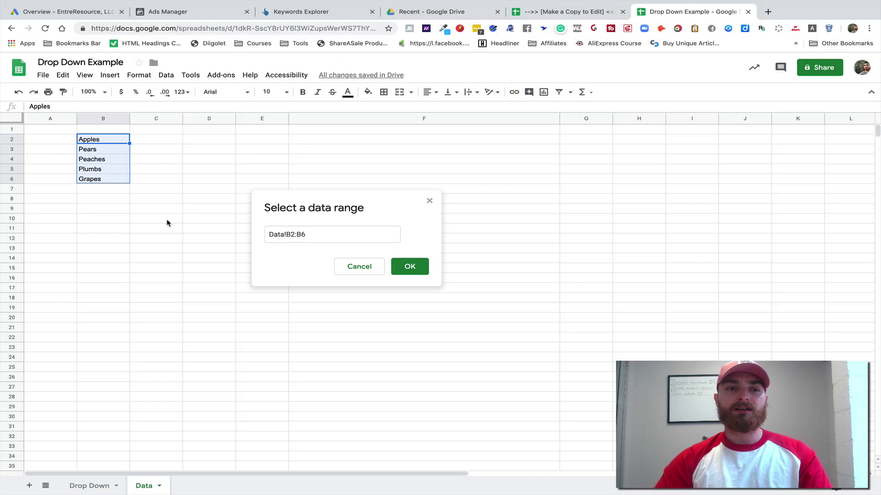
key("Return")
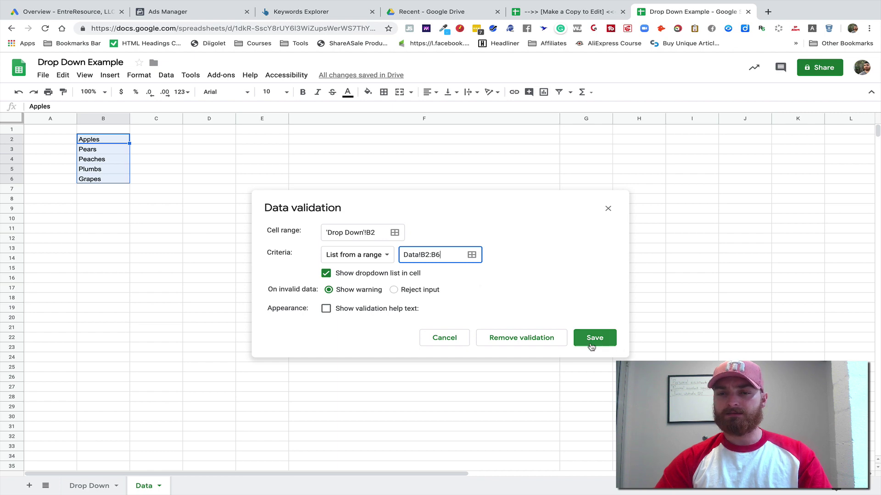
- Save the B2 dropdown rule, test it by choosing Peaches then Plumbs, and clear B2
left_click(591, 346)
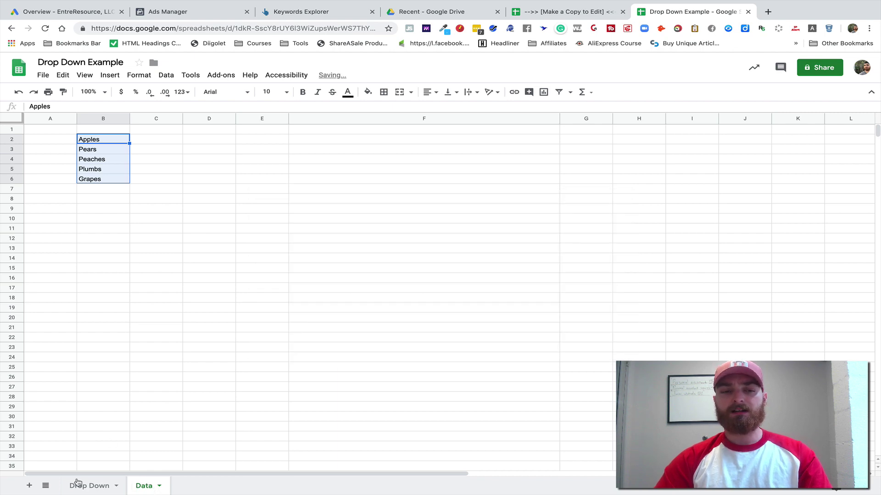
left_click(88, 485)
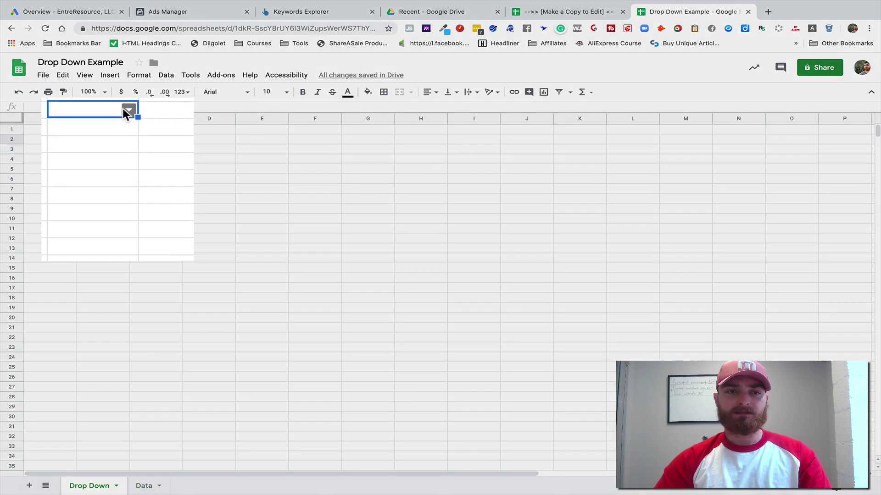
left_click(126, 113)
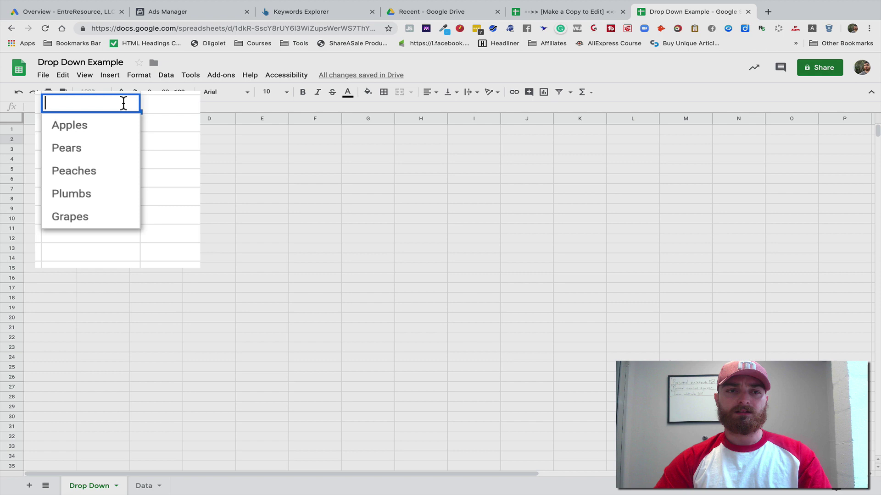
left_click(99, 170)
left_click(130, 109)
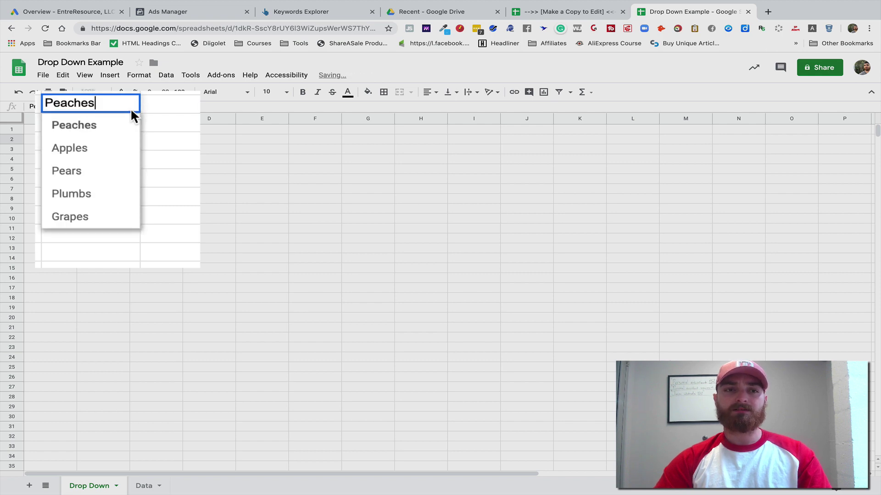
left_click(103, 192)
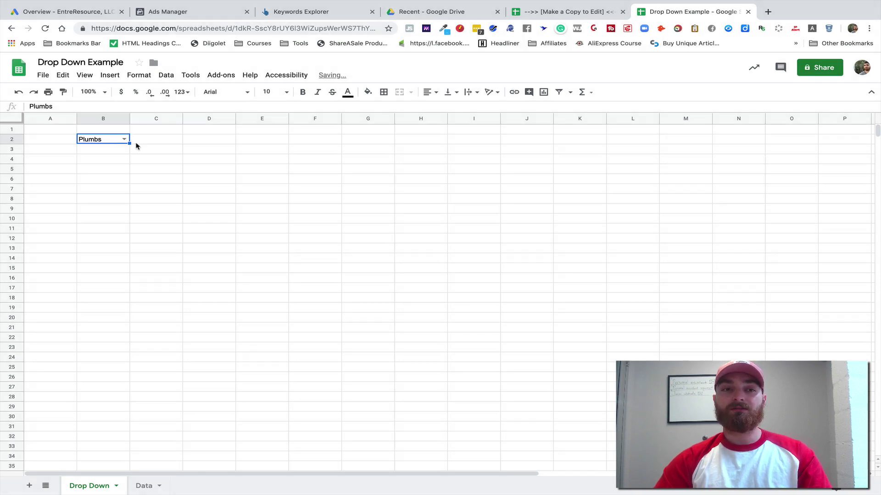
key("Delete")
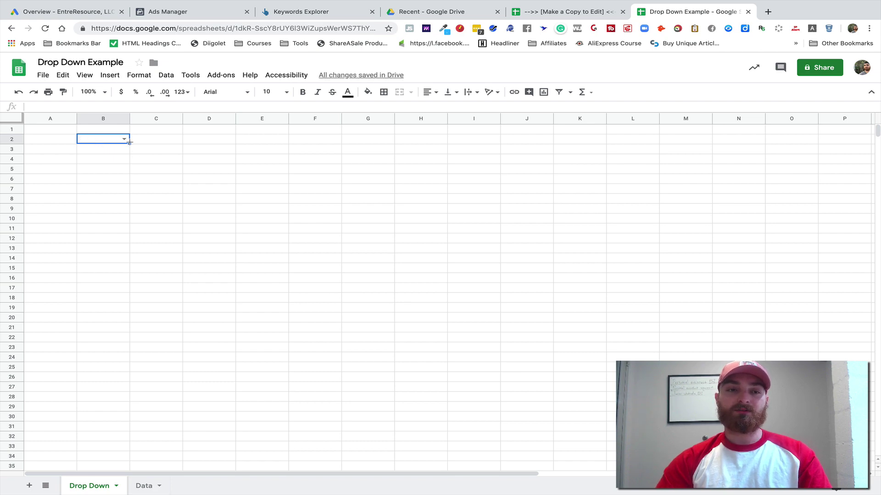
- Copy B2's fruit dropdown down through B19 and check a copied dropdown's choices
left_click_drag(129, 143, 122, 308)
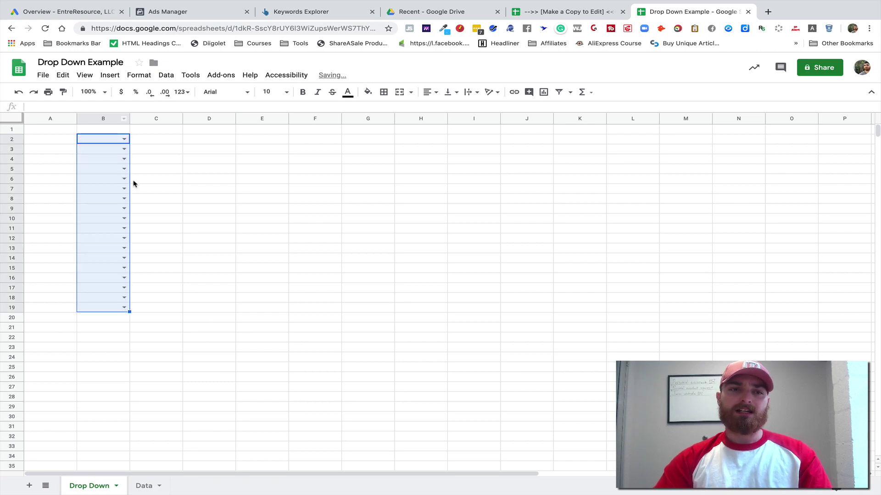
left_click(124, 178)
left_click(161, 223)
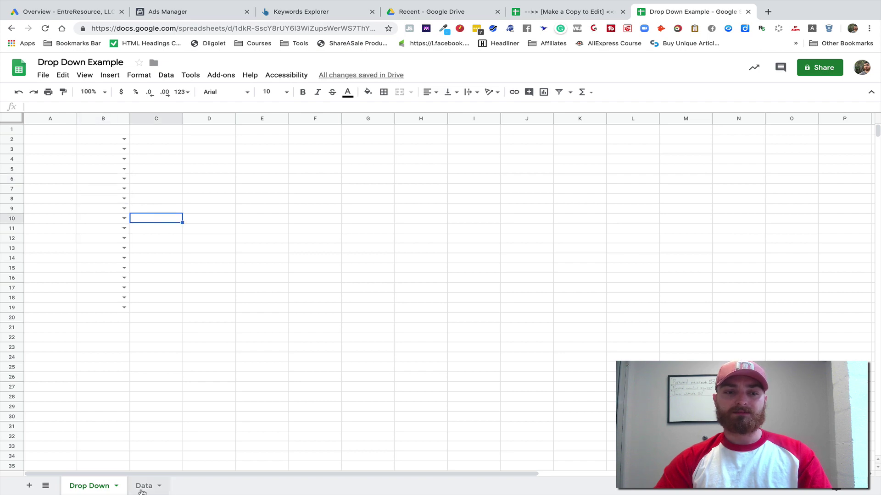
- Replace Grapes in Data!B6 with 'CHANGED'
left_click(144, 485)
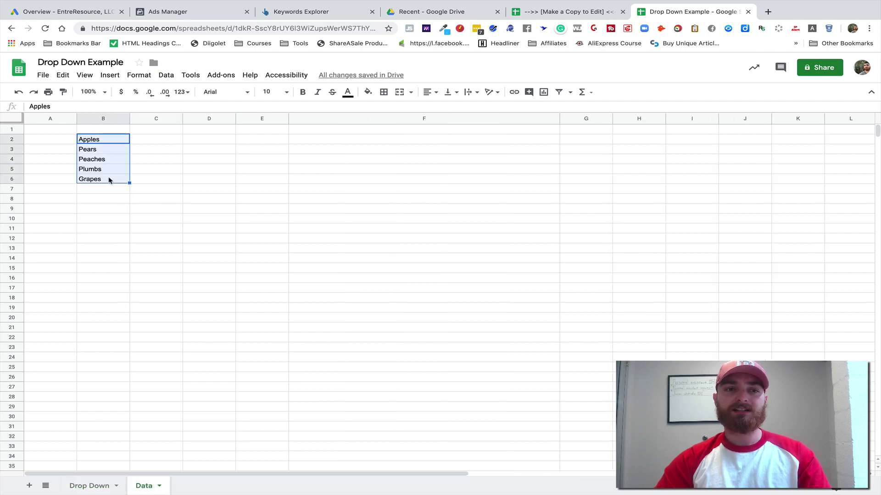
left_click(109, 179)
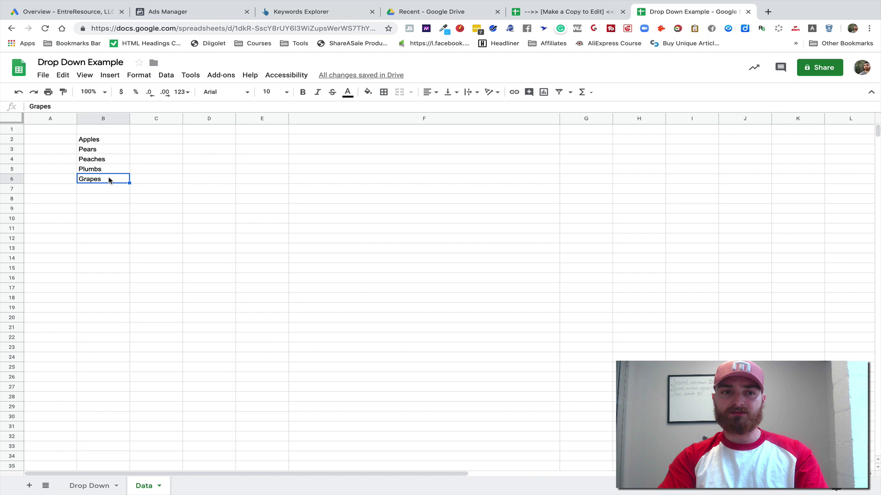
type("CHANGED")
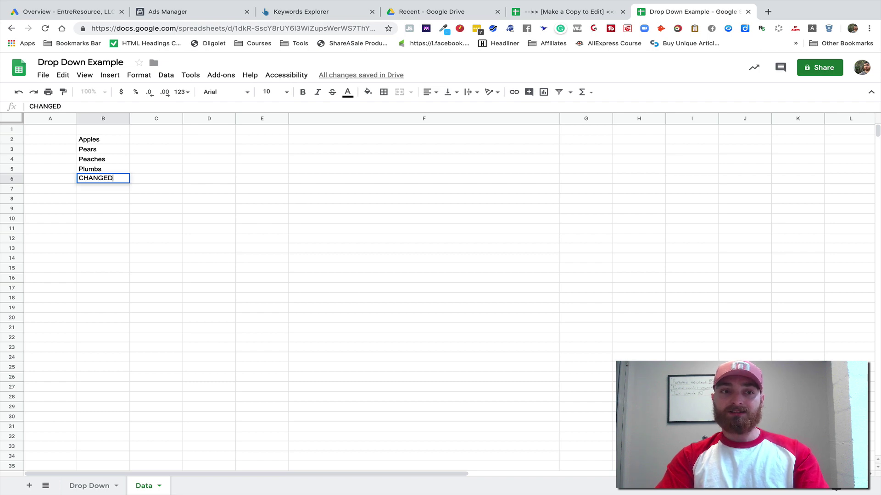
key("Return")
- Choose CHANGED from B2's dropdown on the Drop Down sheet
left_click(89, 486)
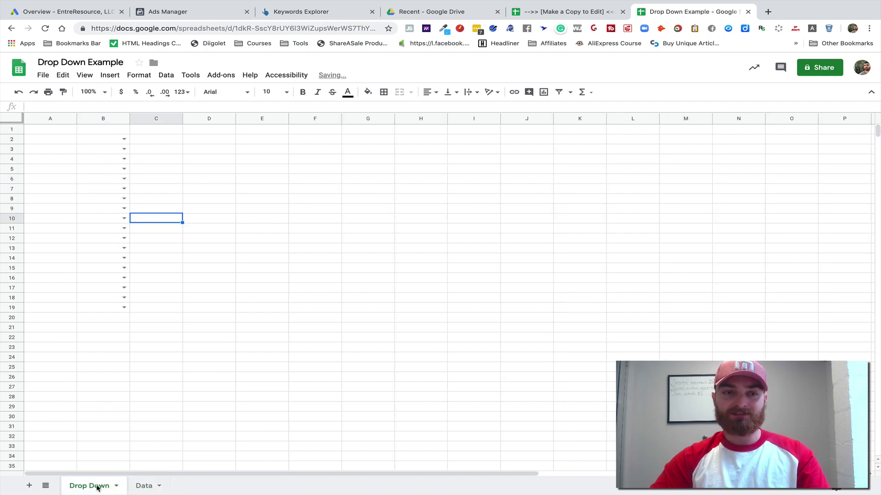
left_click(128, 138)
left_click(115, 203)
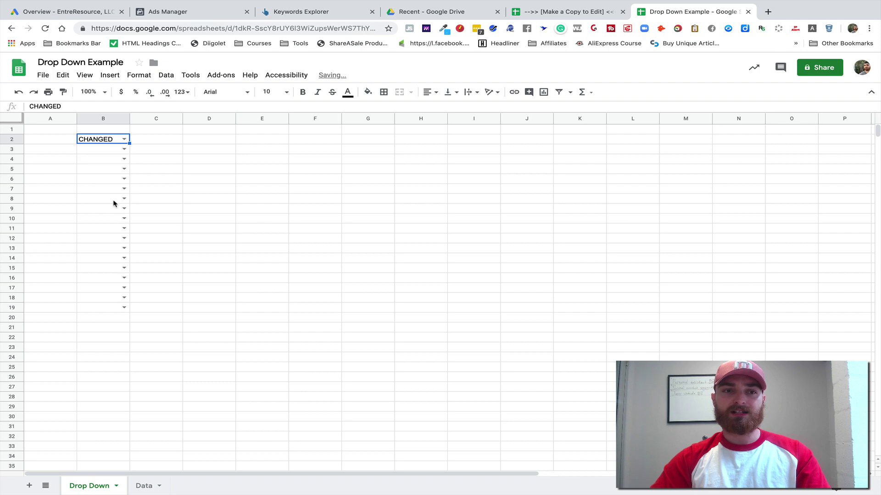
double_click(123, 139)
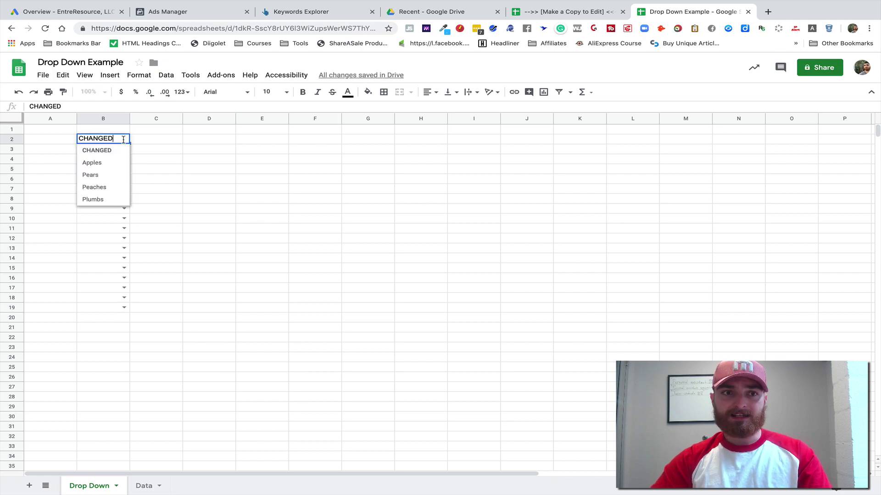
left_click(179, 161)
left_click(113, 140)
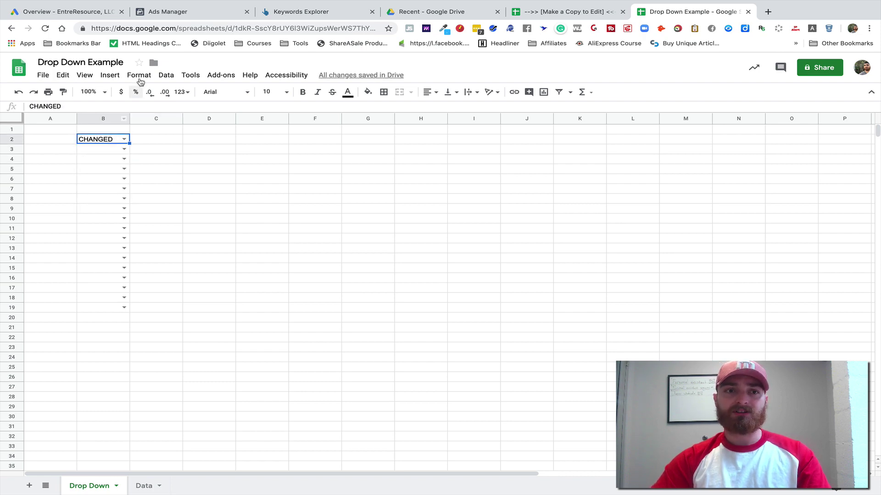
- Extend B2's dropdown source range in Data validation to Data!B2:B7
left_click(166, 75)
left_click(210, 185)
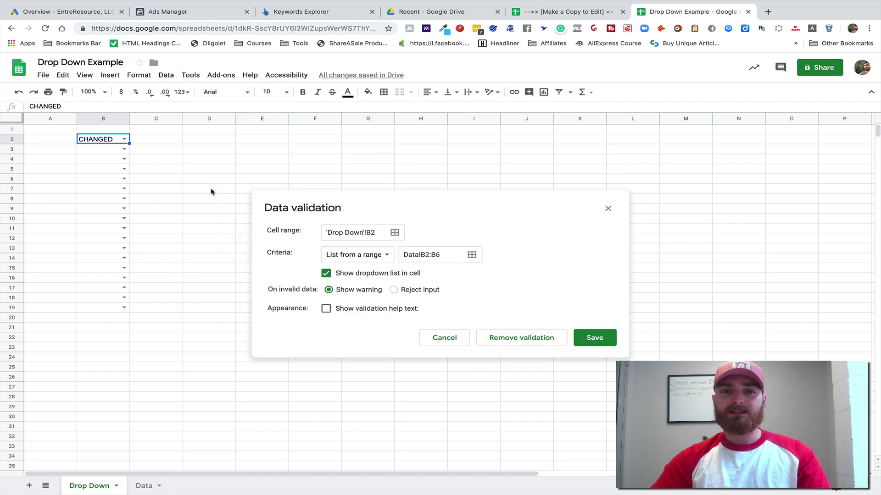
left_click(446, 256)
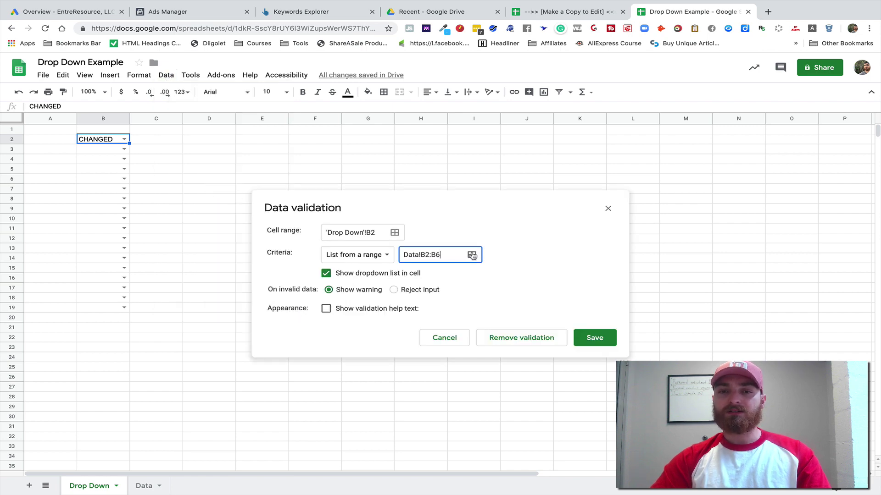
left_click(472, 255)
left_click(138, 486)
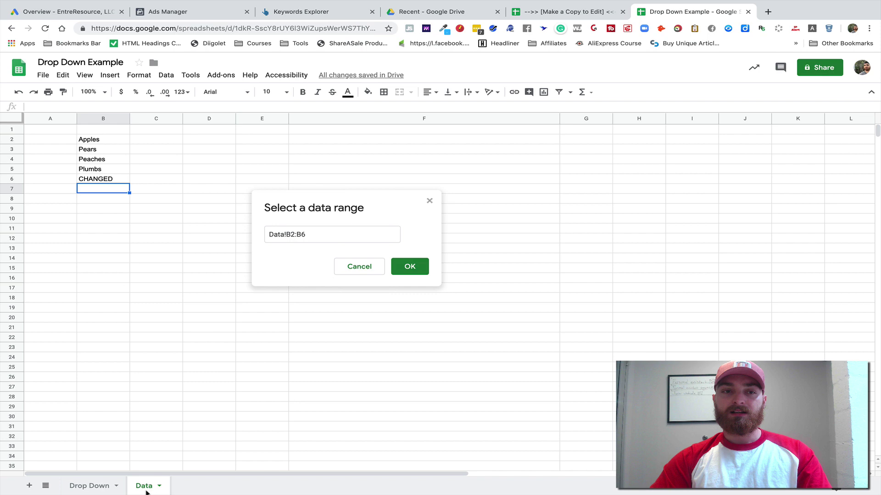
left_click_drag(117, 142, 120, 194)
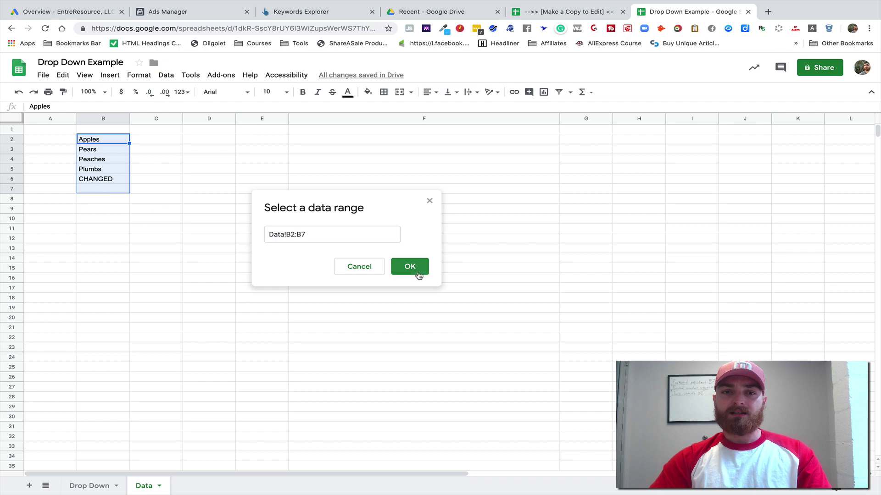
left_click(409, 267)
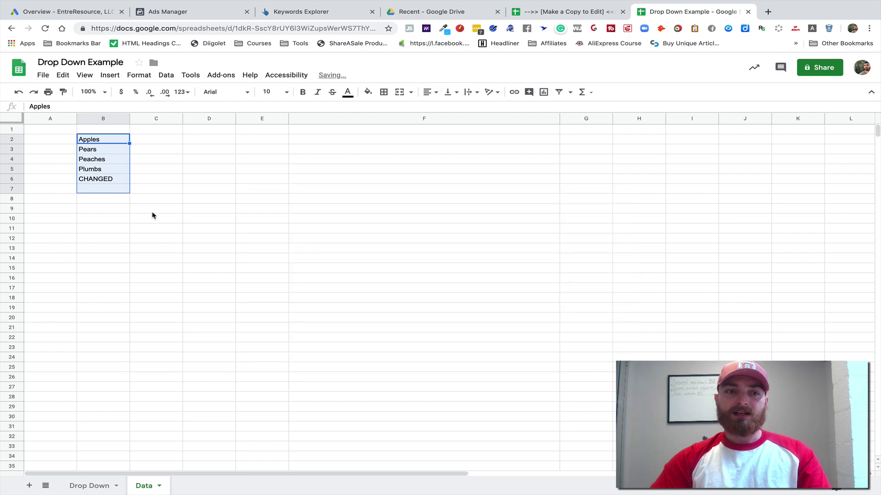
left_click(106, 188)
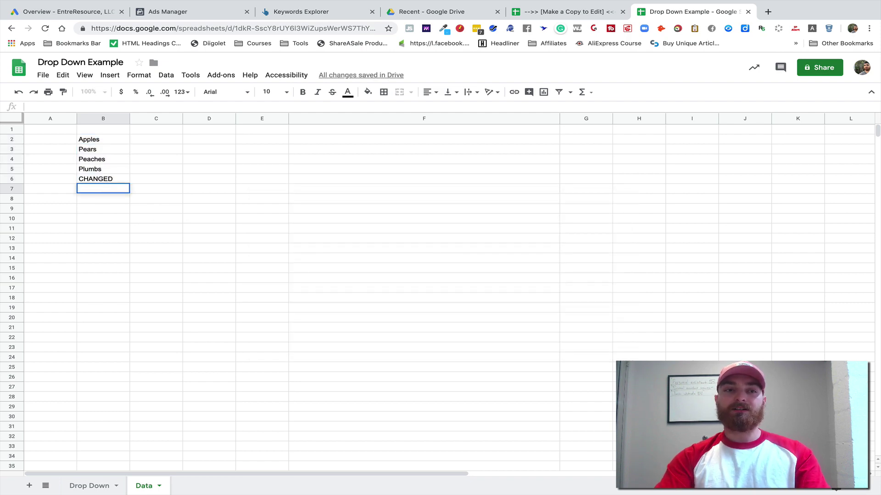
- Add 'New' in Data!B7 and choose New in B2's dropdown on Drop Down
type("New")
key("Return")
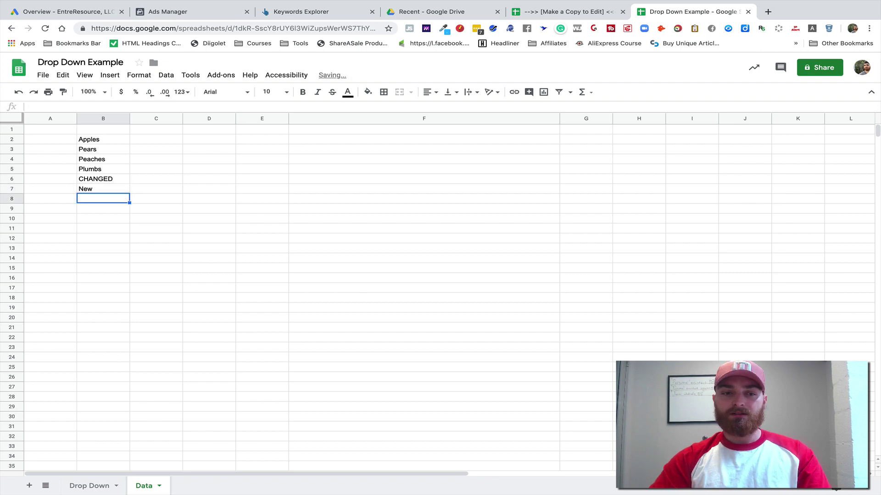
left_click(102, 486)
left_click(124, 138)
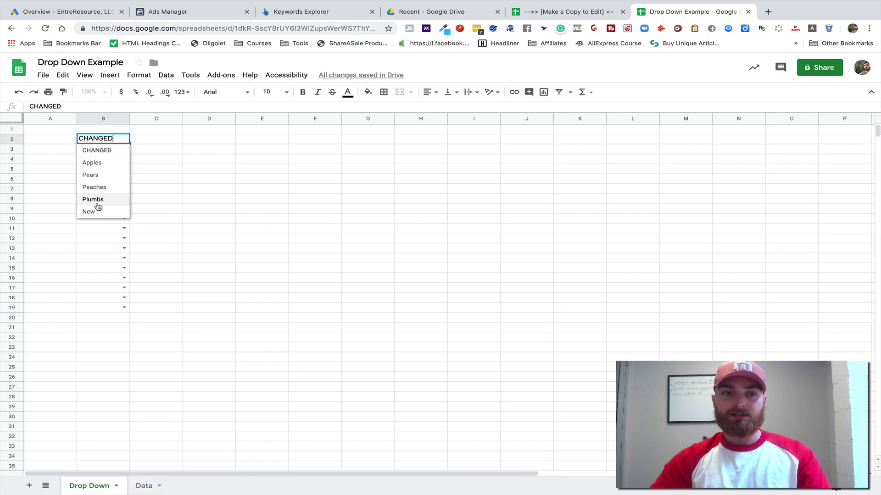
left_click(99, 210)
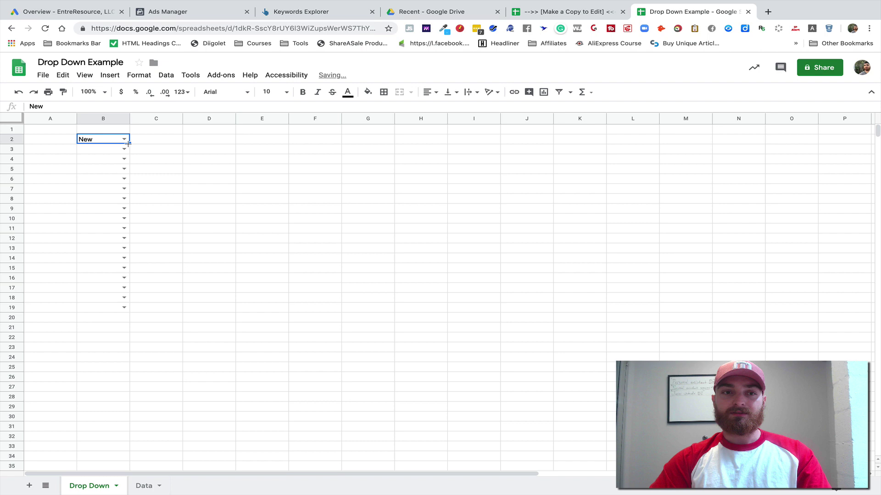
- Fill New from B2 down through B30 on the Drop Down sheet
left_click_drag(128, 144, 129, 420)
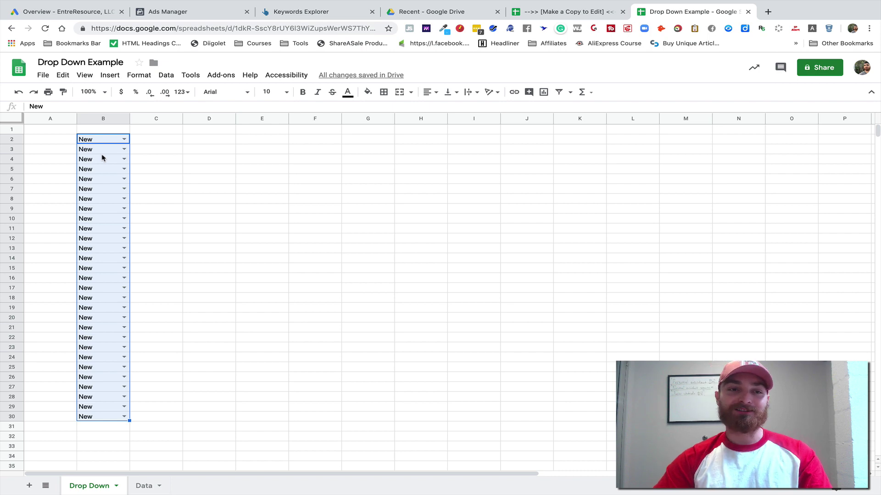
left_click(166, 75)
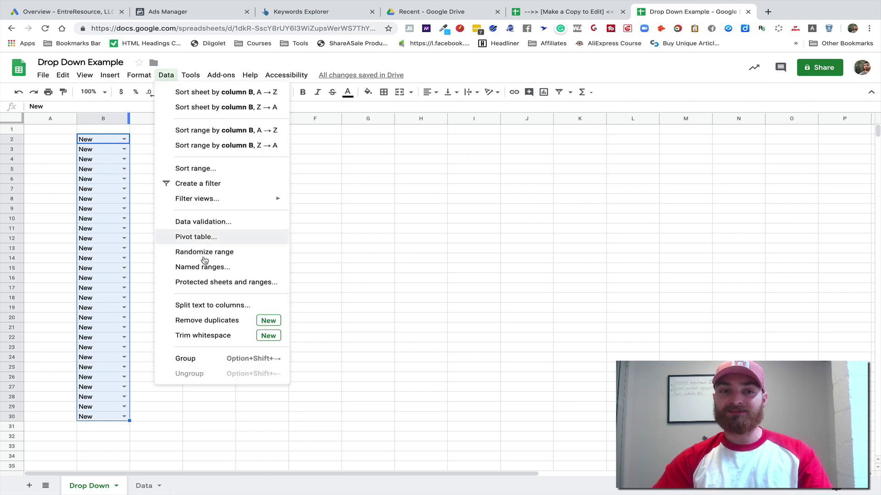
left_click(364, 207)
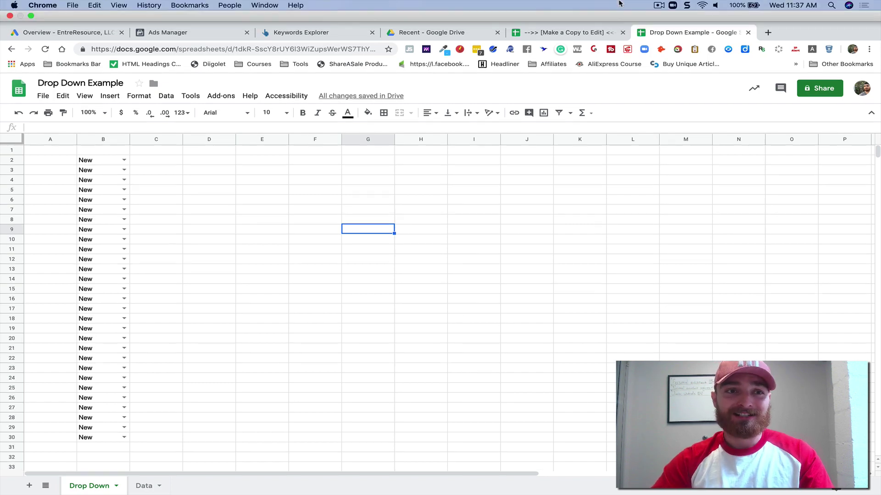
mouse_move(620, 1)
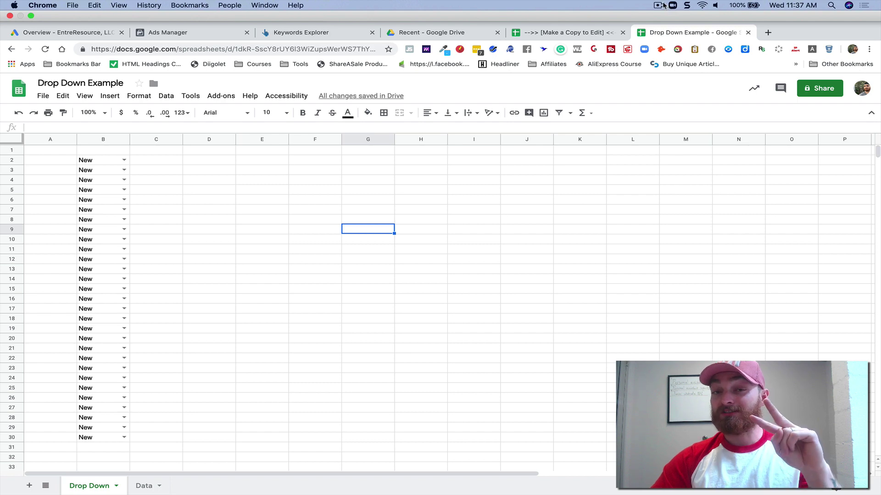